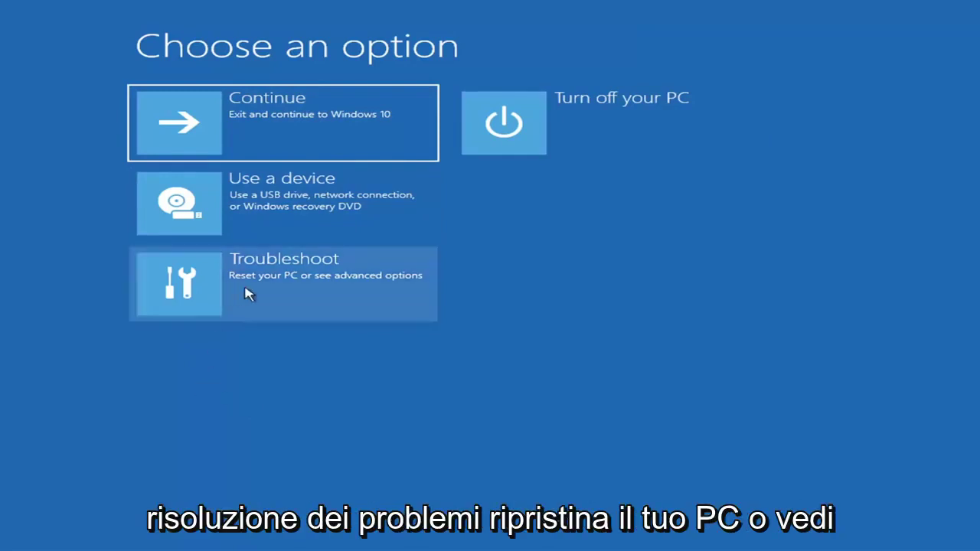
Run Startup Repair from the advanced troubleshooting options
click(365, 289)
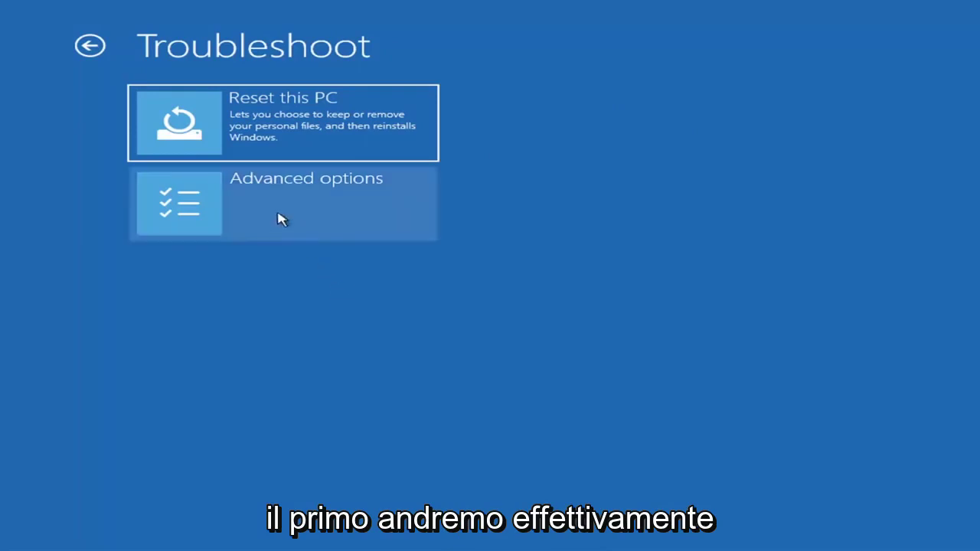
click(306, 209)
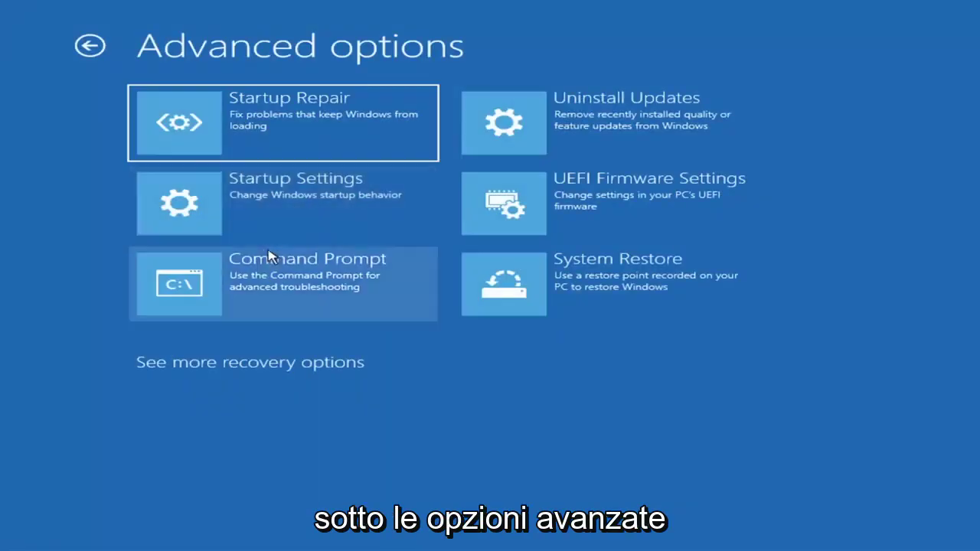
click(264, 131)
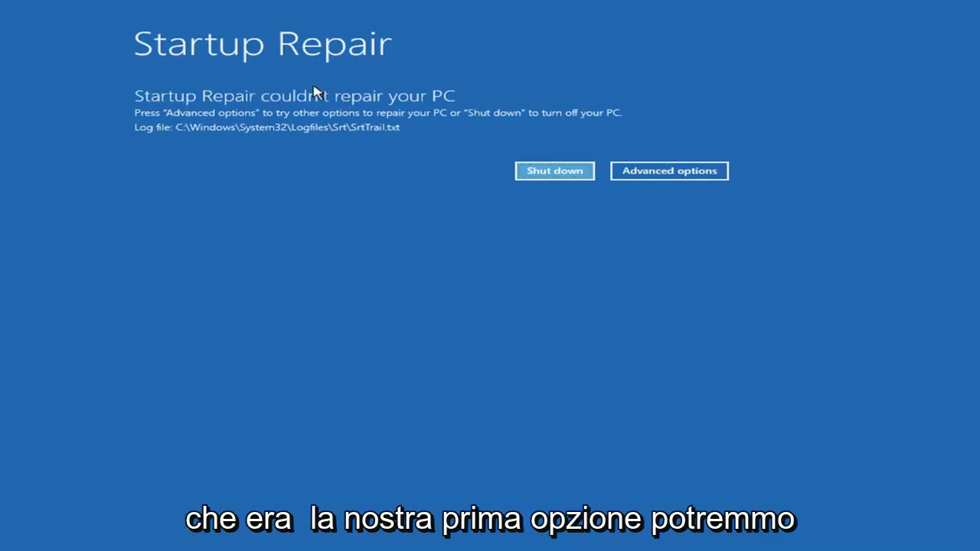
Leave Startup Repair, review the Startup Settings restart options, and return to the advanced options
click(681, 171)
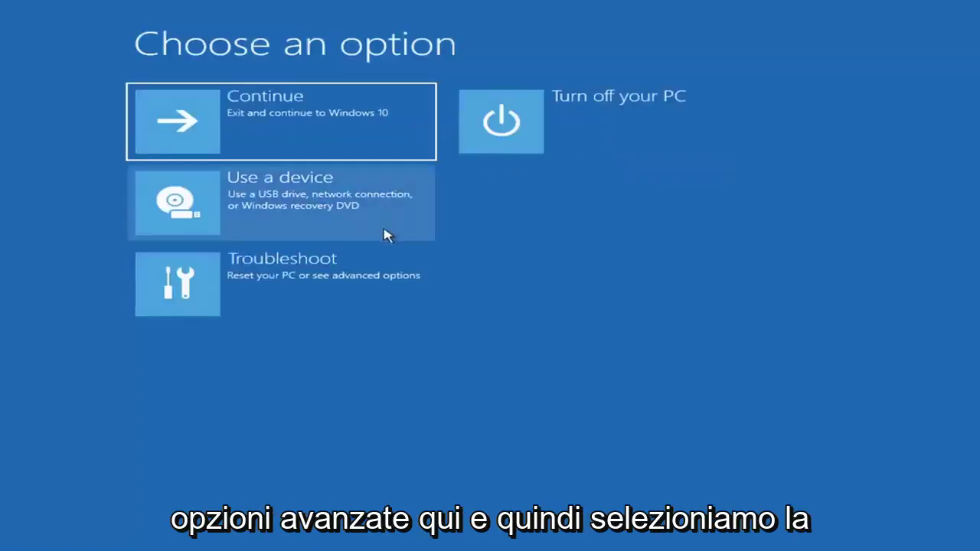
click(247, 295)
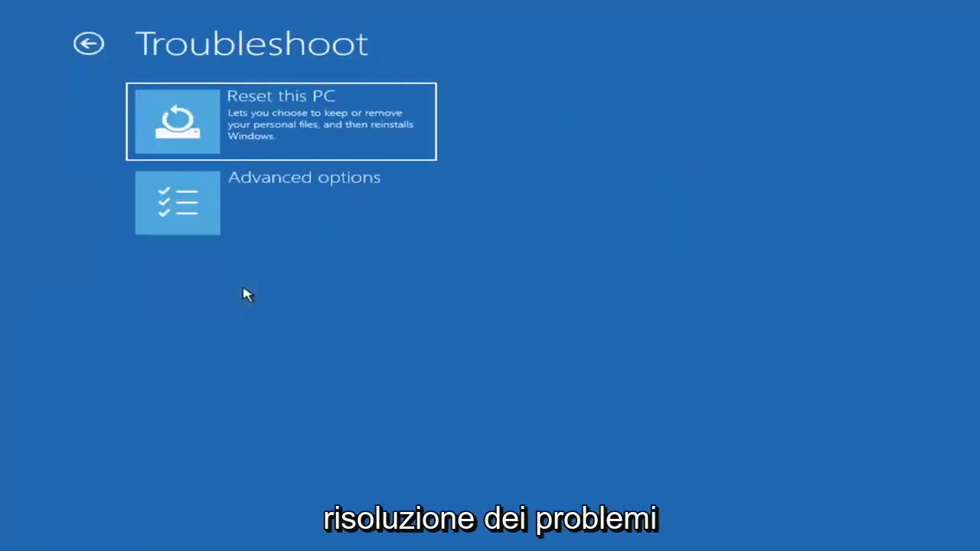
click(256, 216)
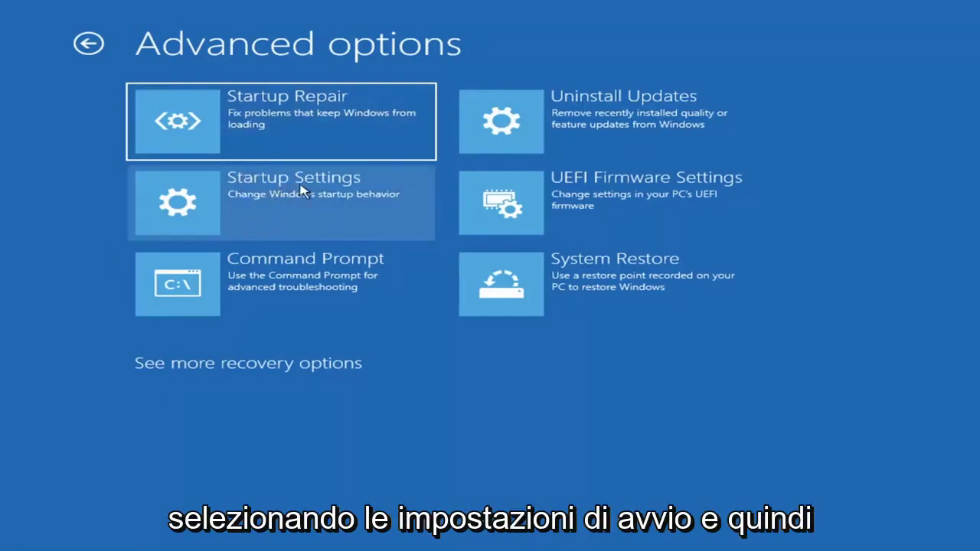
click(252, 204)
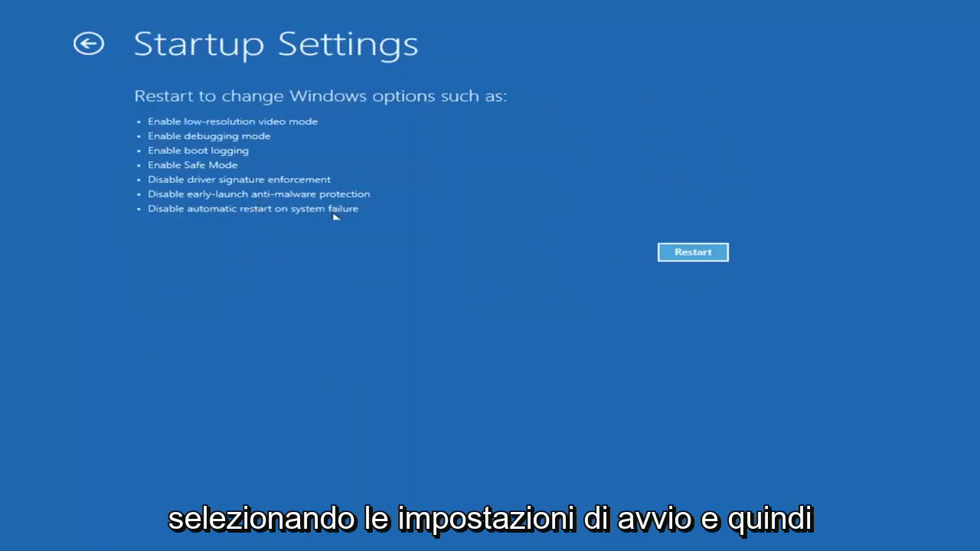
click(687, 260)
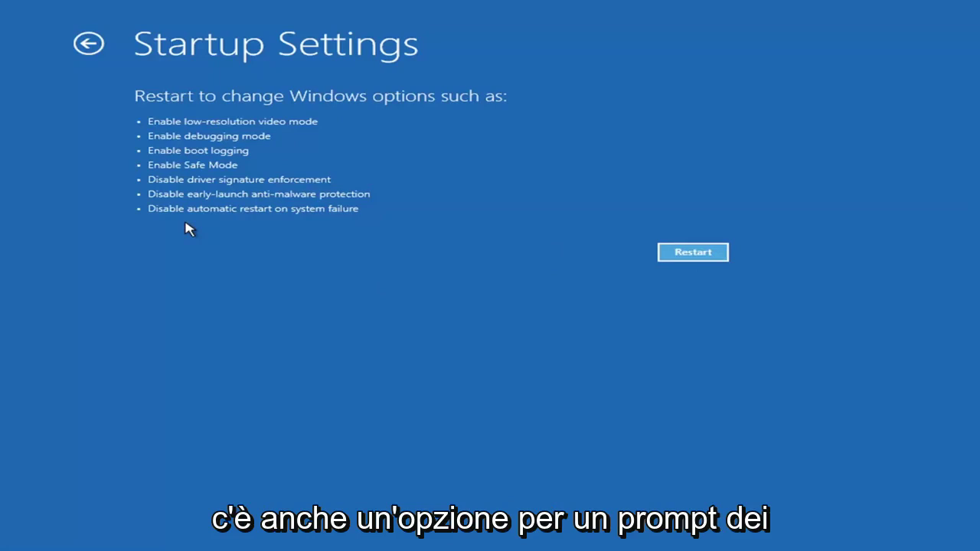
click(81, 43)
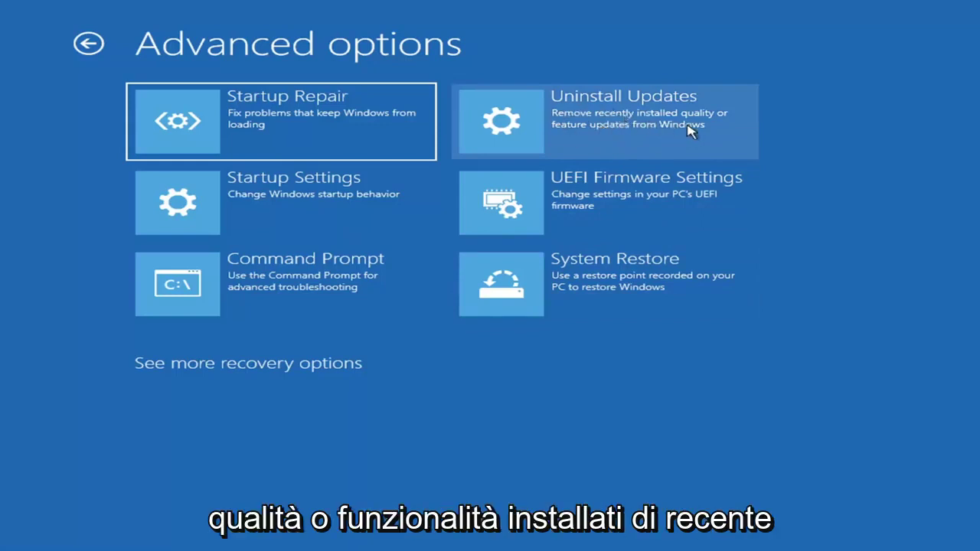
Review the choices for uninstalling the latest quality or feature update, then return to the advanced options
click(572, 127)
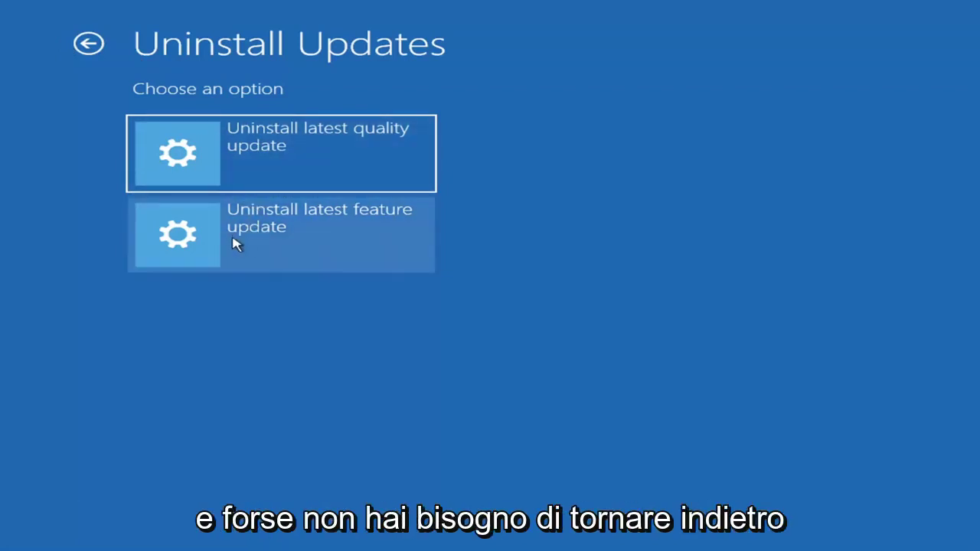
click(90, 43)
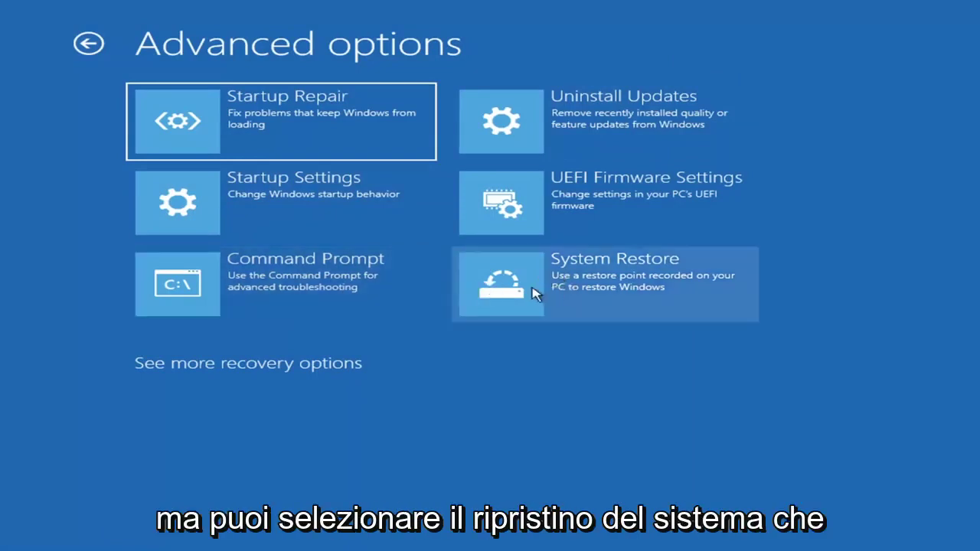
Restore the system to the manual "Before Updates" restore point of 7/9/2021 12:37:05 PM and restart the computer
click(640, 300)
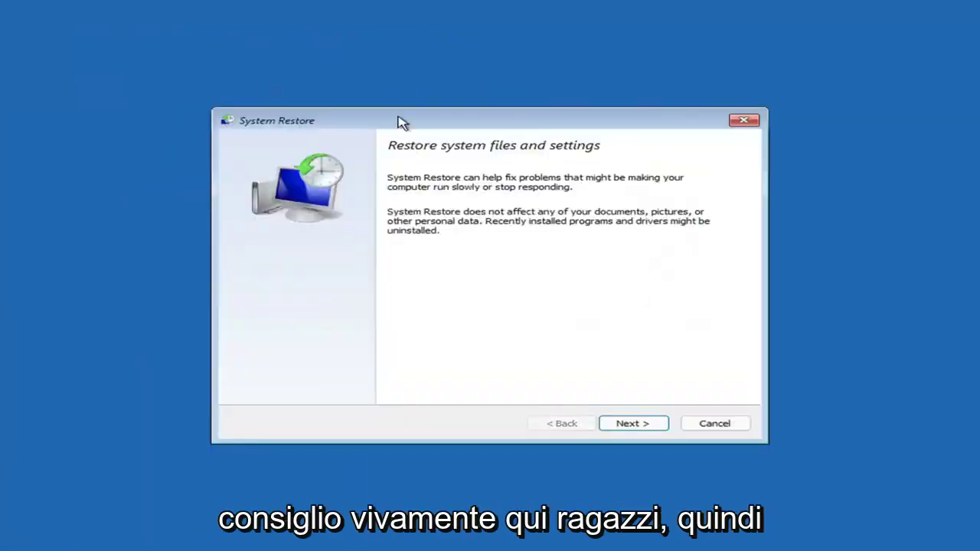
click(624, 425)
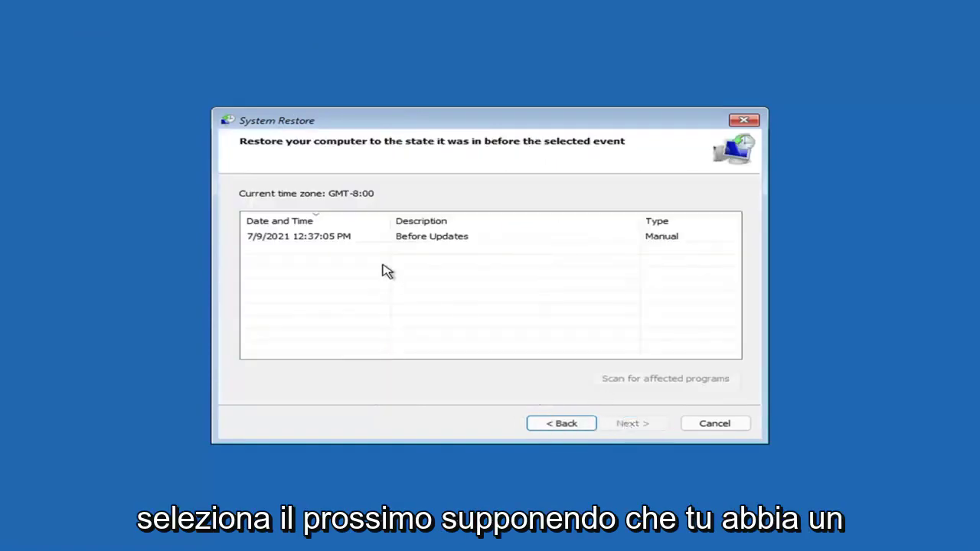
click(303, 243)
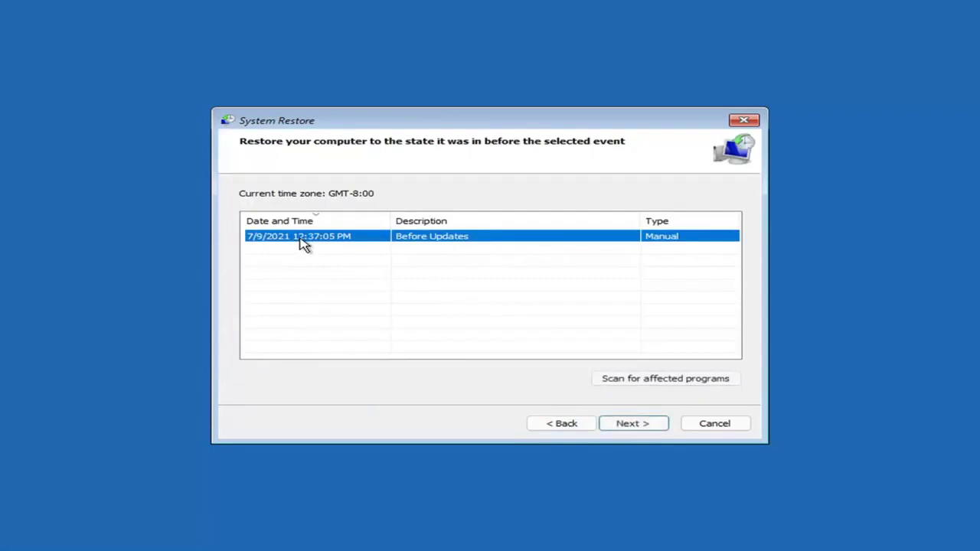
click(643, 425)
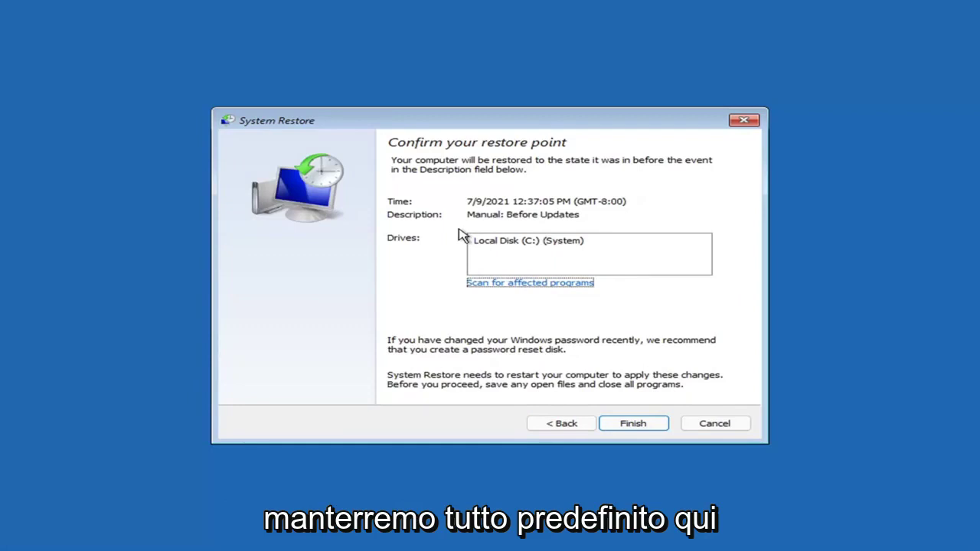
click(633, 425)
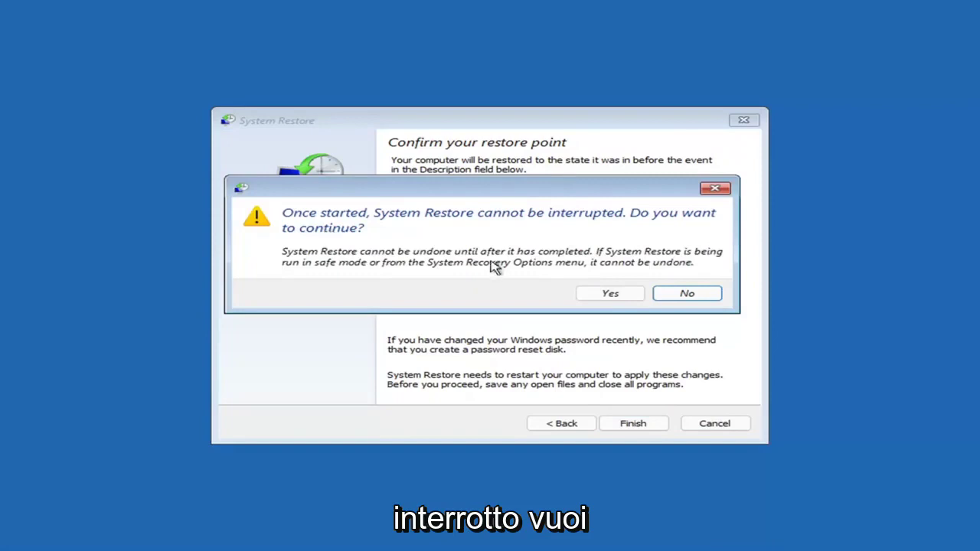
click(611, 298)
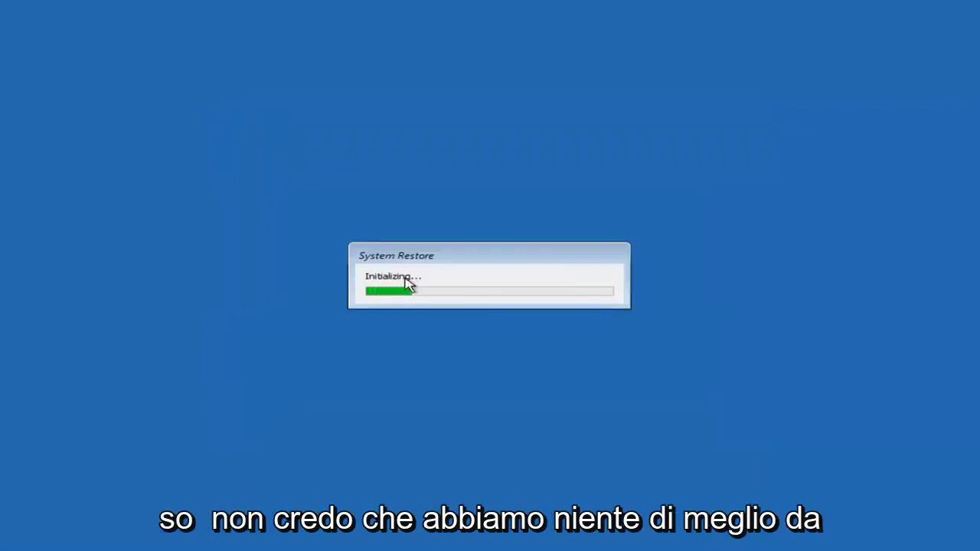
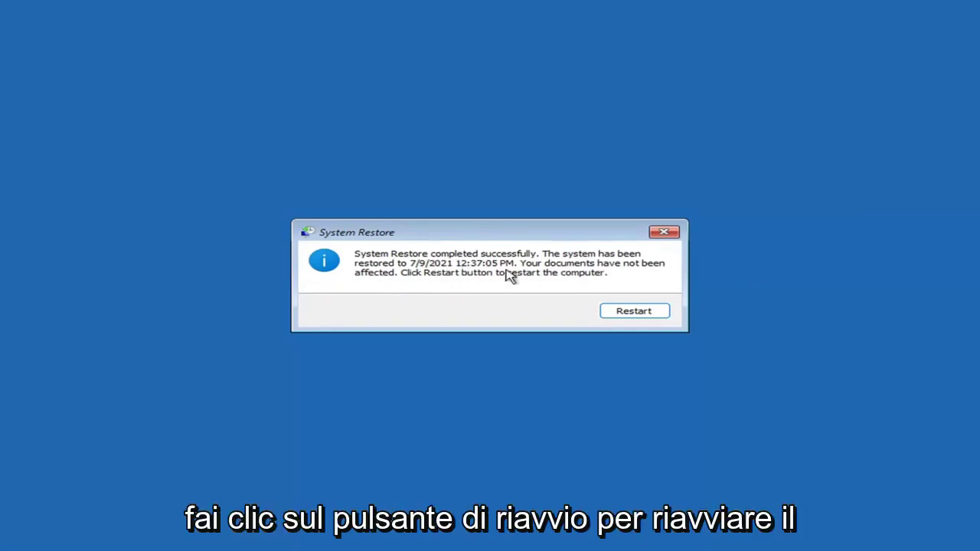
click(629, 316)
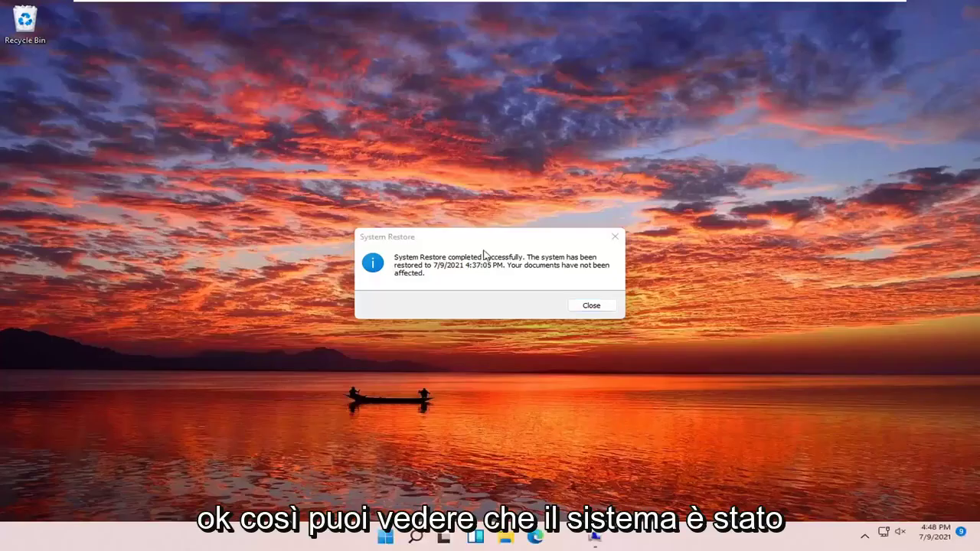
click(615, 236)
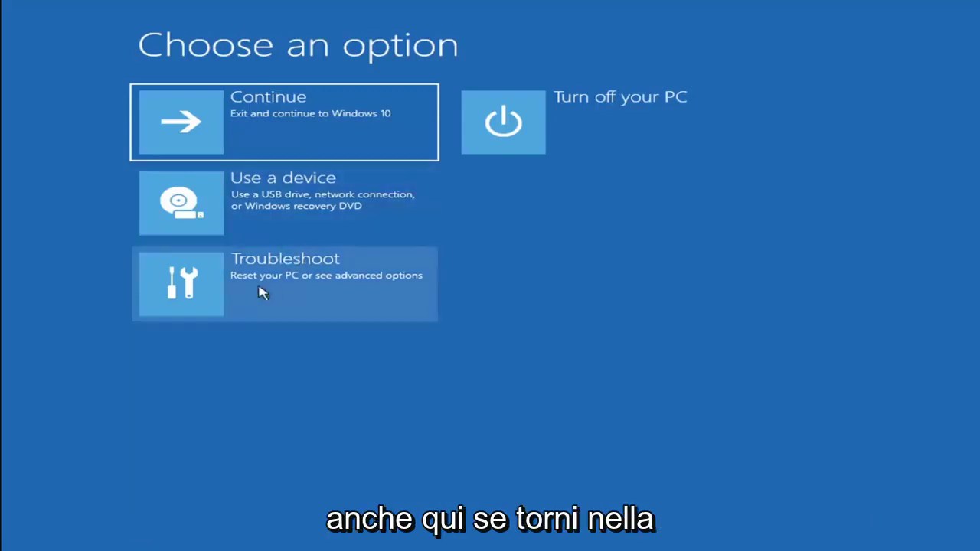
Examine the Reset this PC choices for keeping or removing files, and return to the main recovery options
click(289, 293)
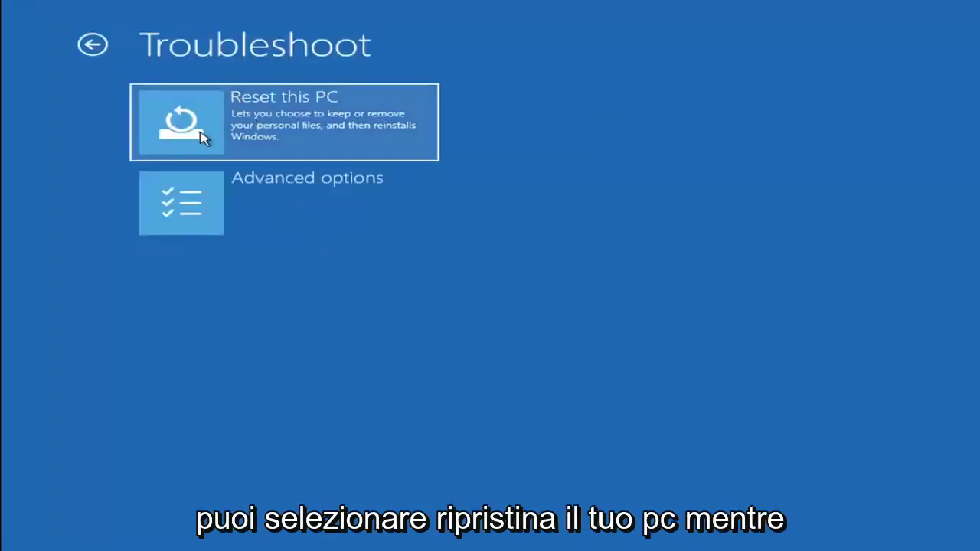
click(323, 139)
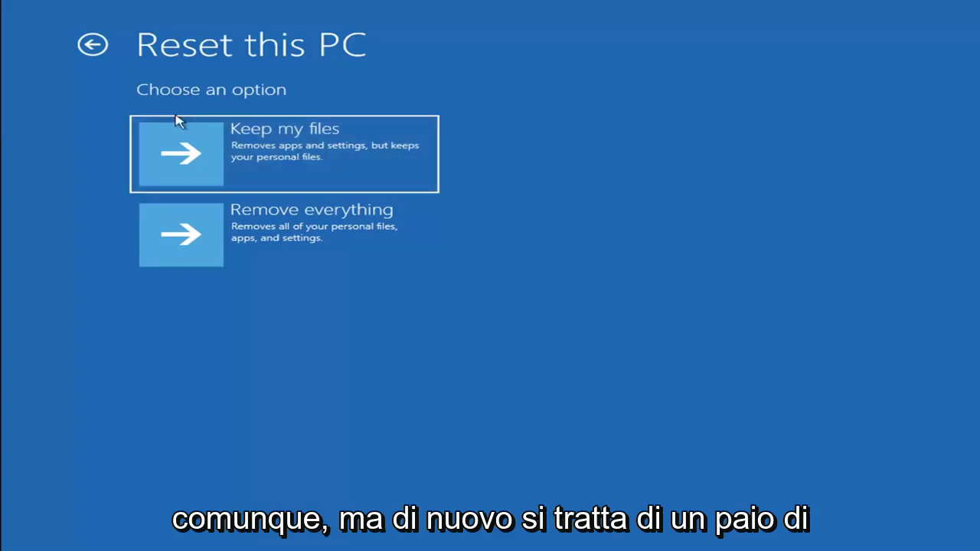
click(93, 45)
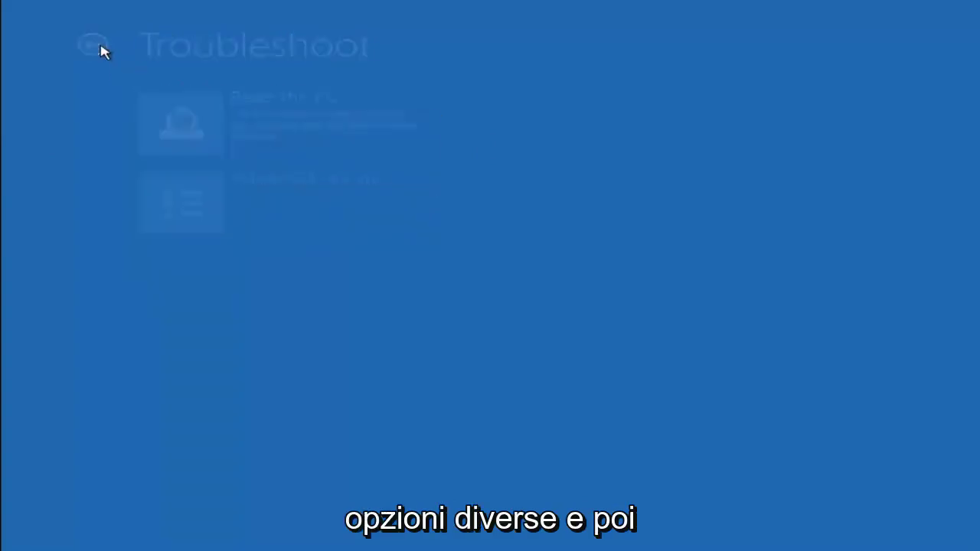
click(98, 44)
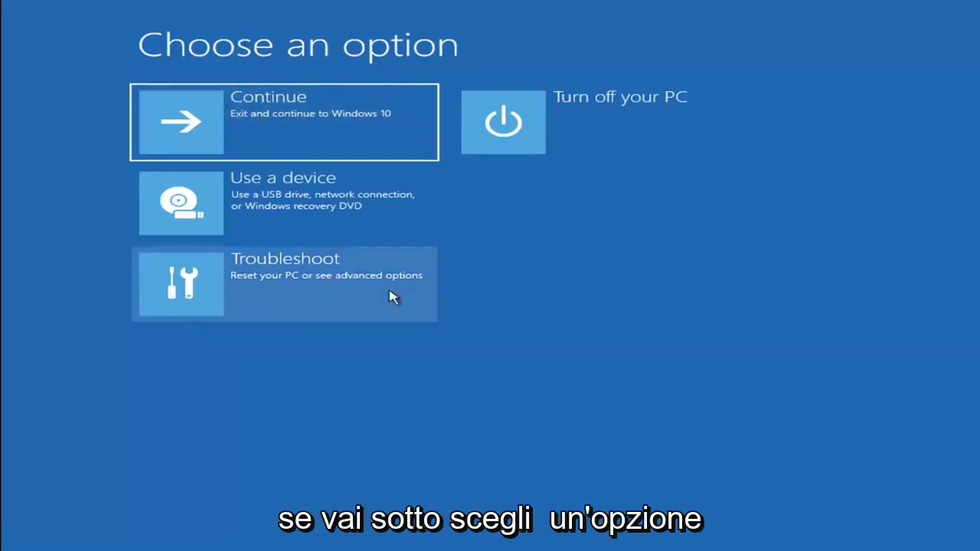
Open Command Prompt from the advanced troubleshooting options
click(298, 291)
click(298, 212)
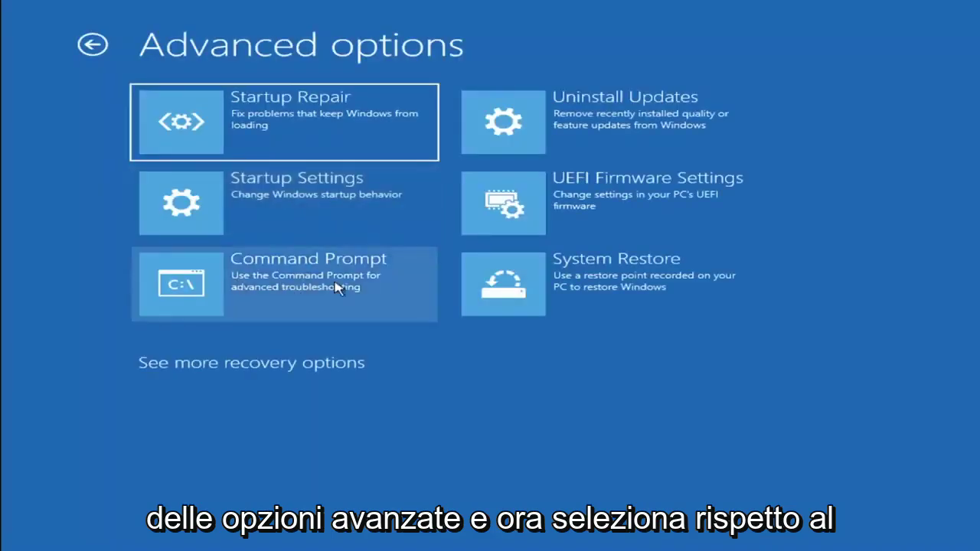
click(241, 286)
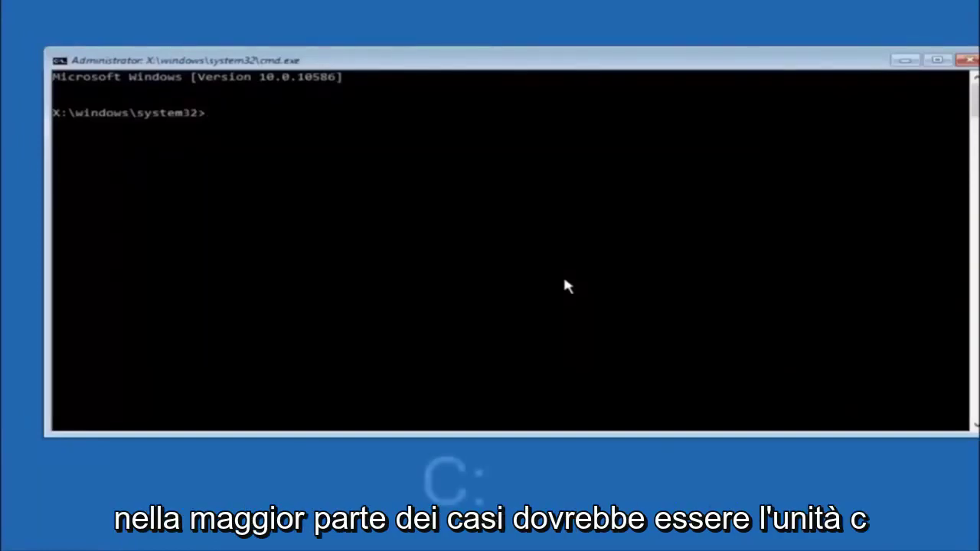
Switch the command line to the C: drive and list its root directory with dir
text(c:)
key(Return)
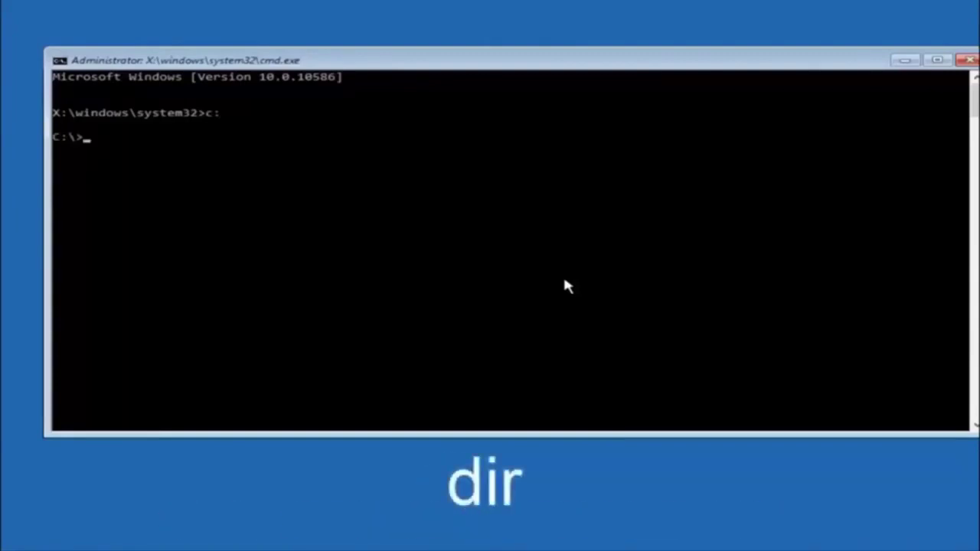
text(dir)
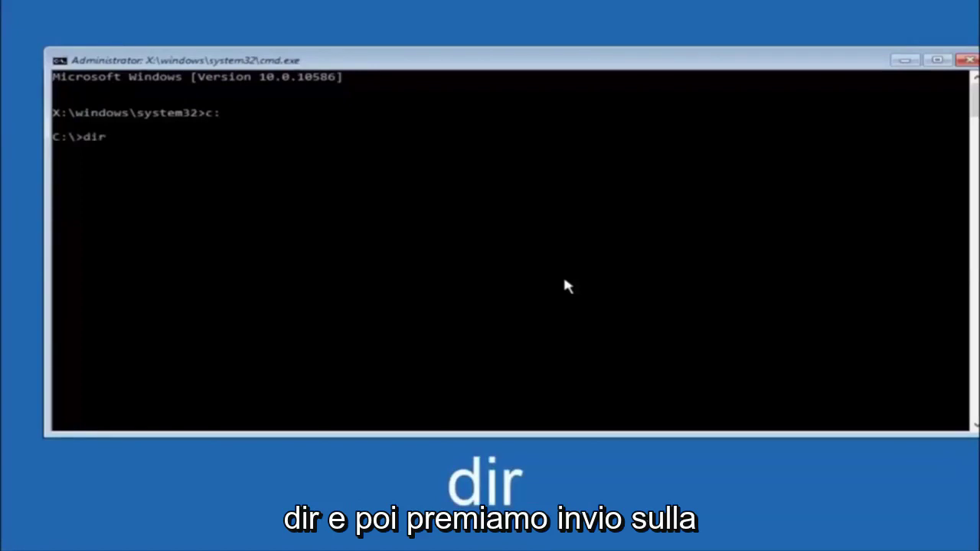
key(Return)
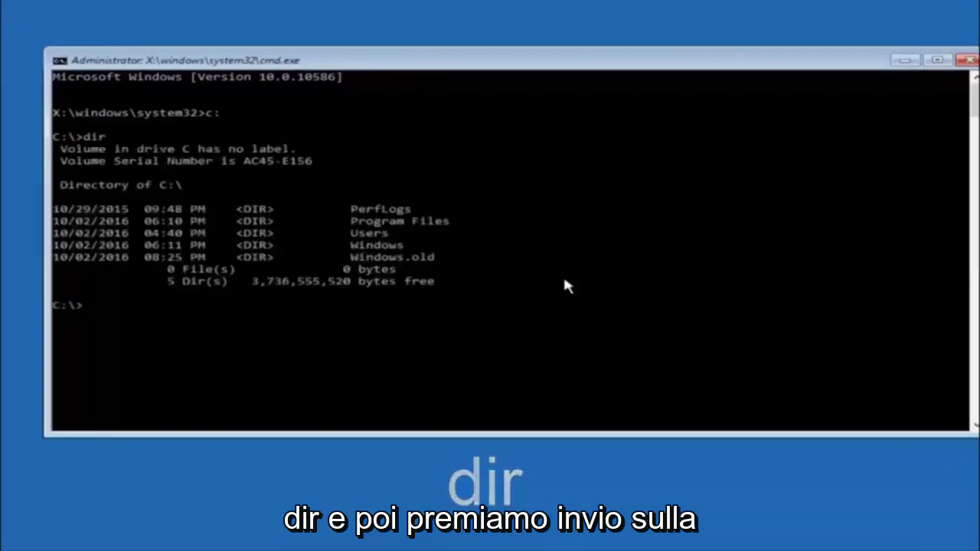
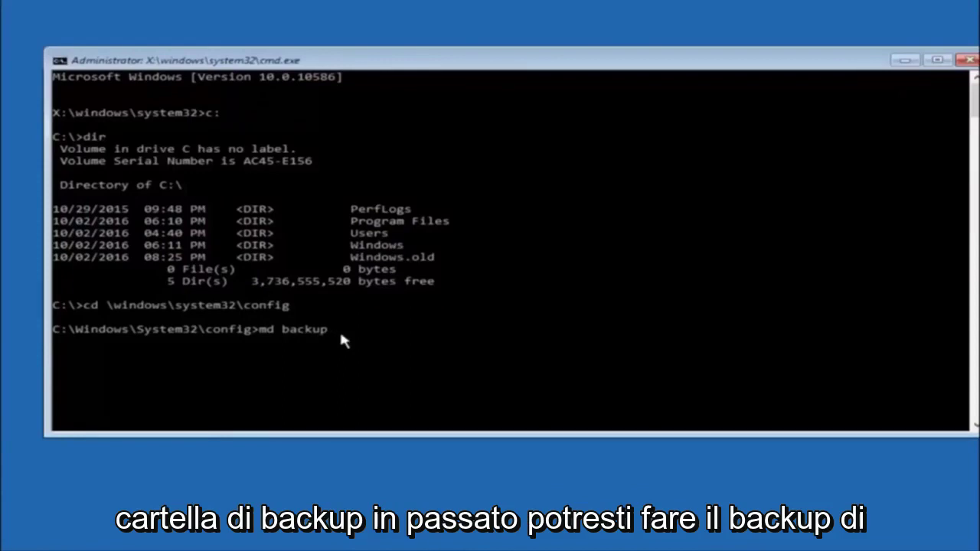
Create the backup folder in C:\Windows\System32\config and copy all of the directory's files into it with copy *.* backup
text(1)
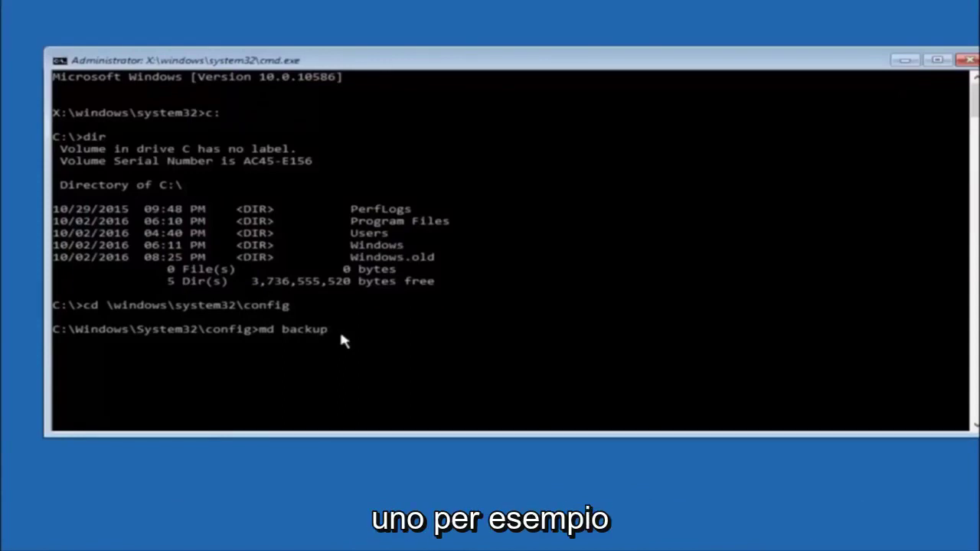
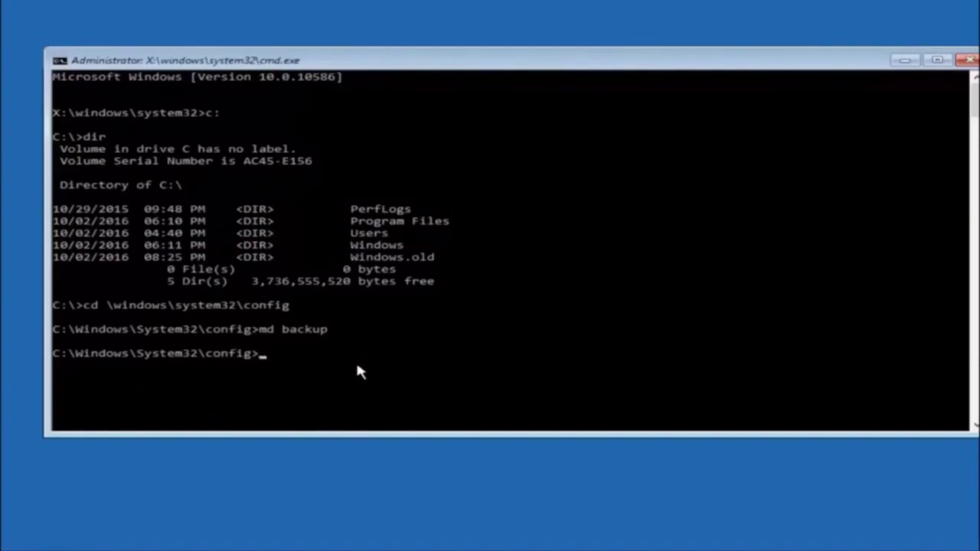
text(copy *.* backup)
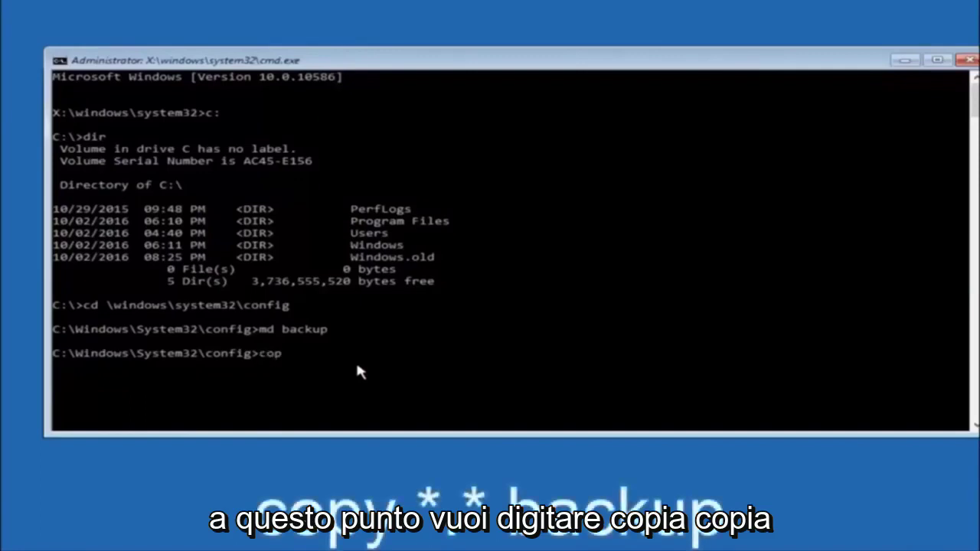
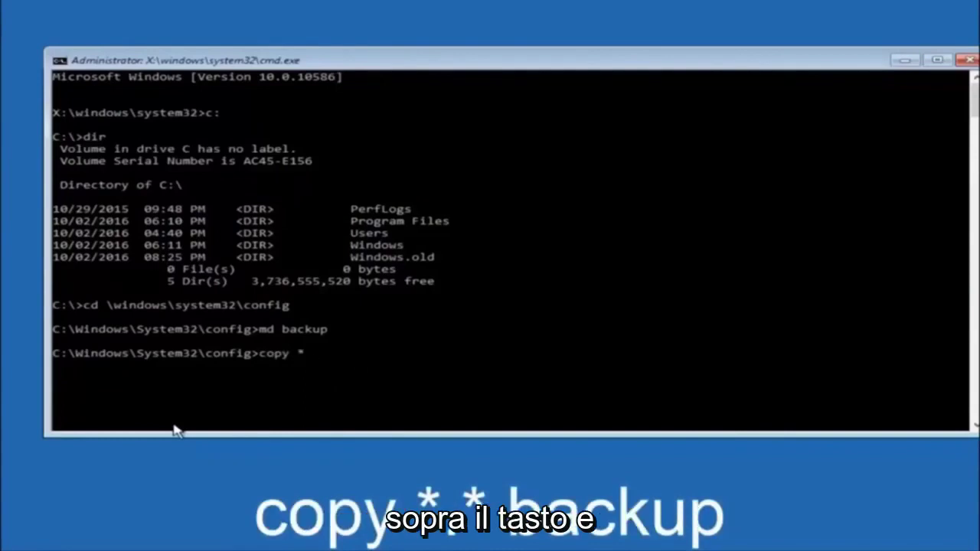
text(.)
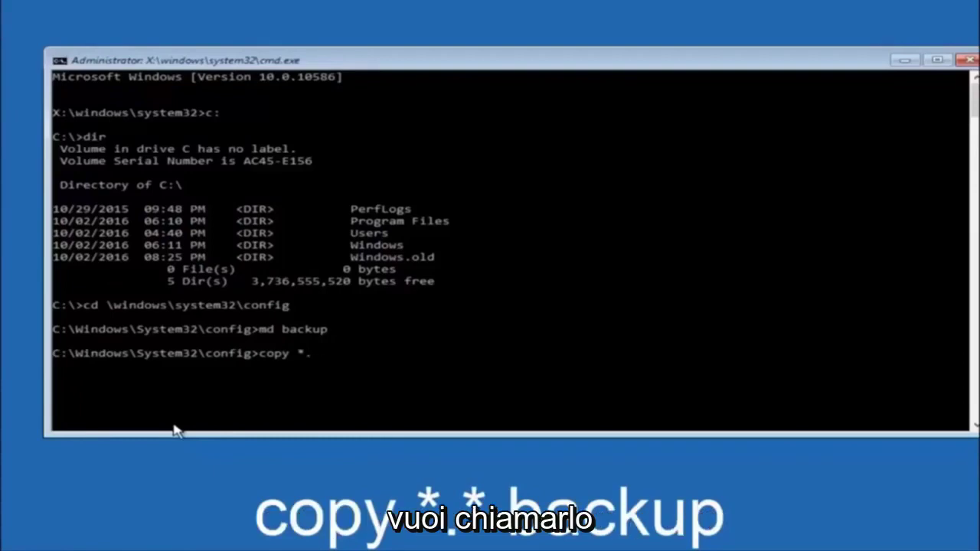
text(*)
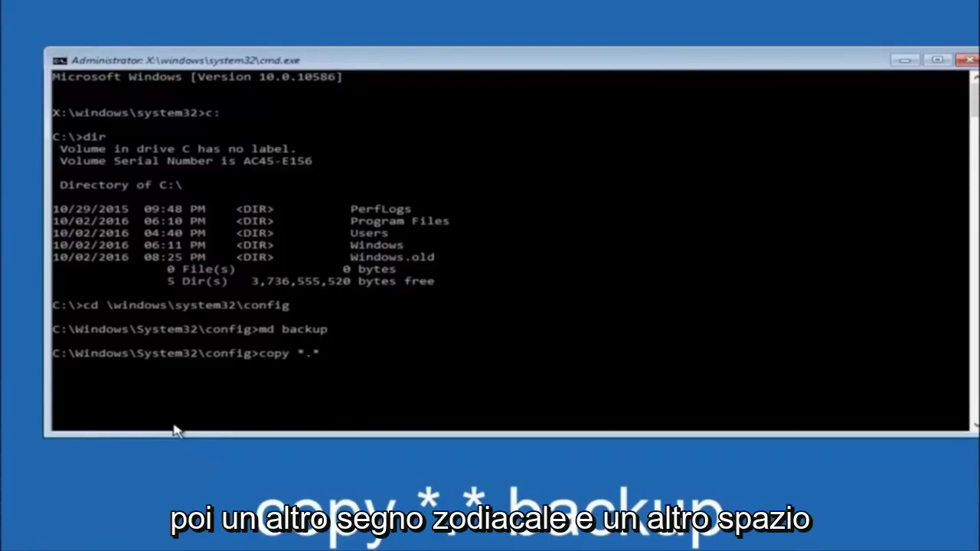
text( backup)
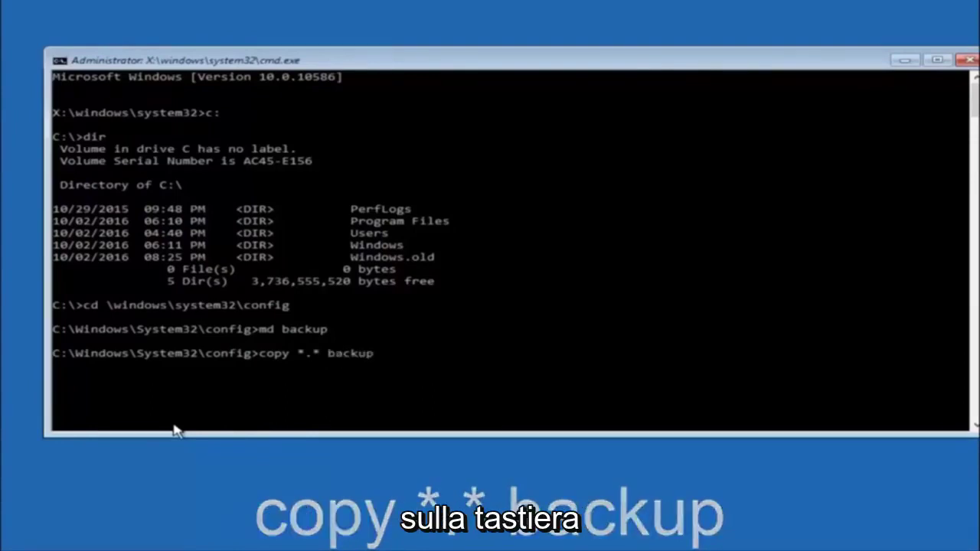
key(Return)
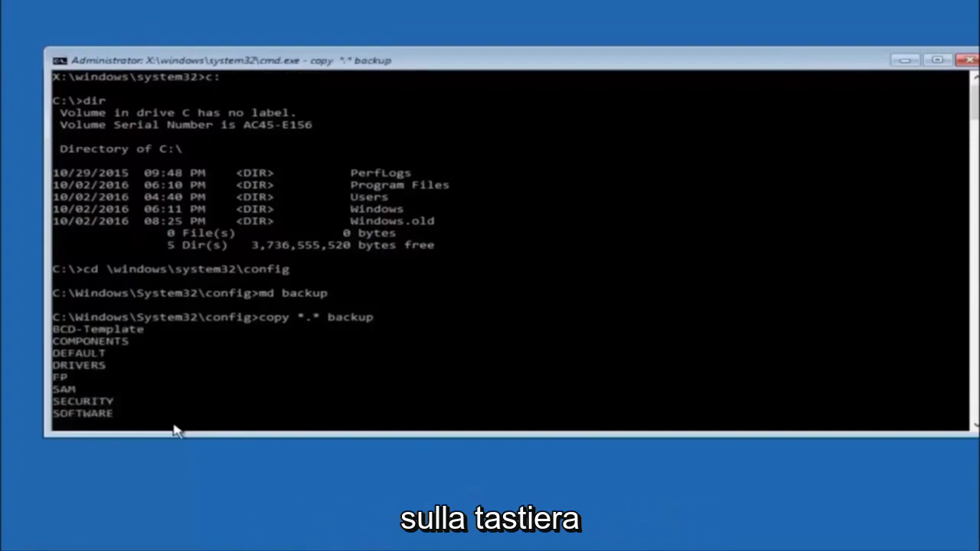
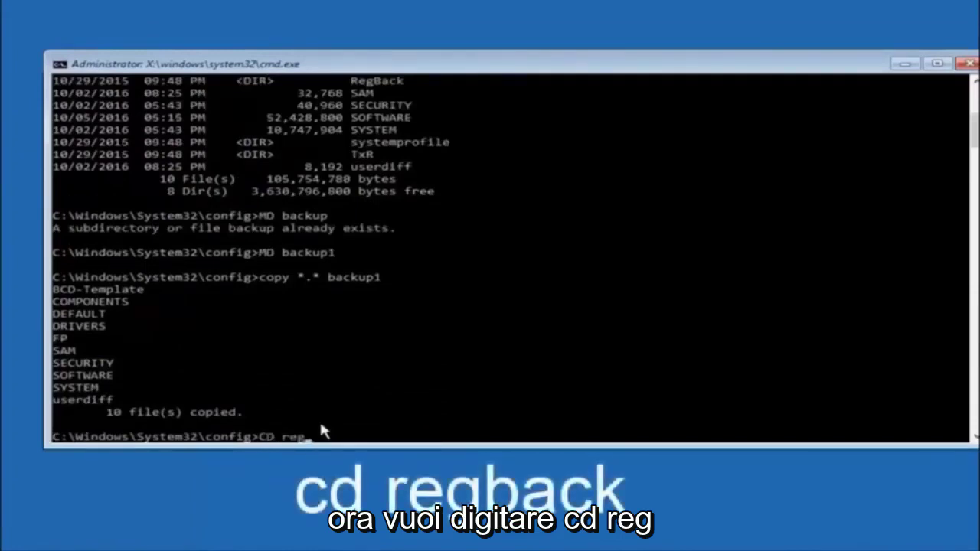
Change to the regback subdirectory of config and list its contents with dir
text(back)
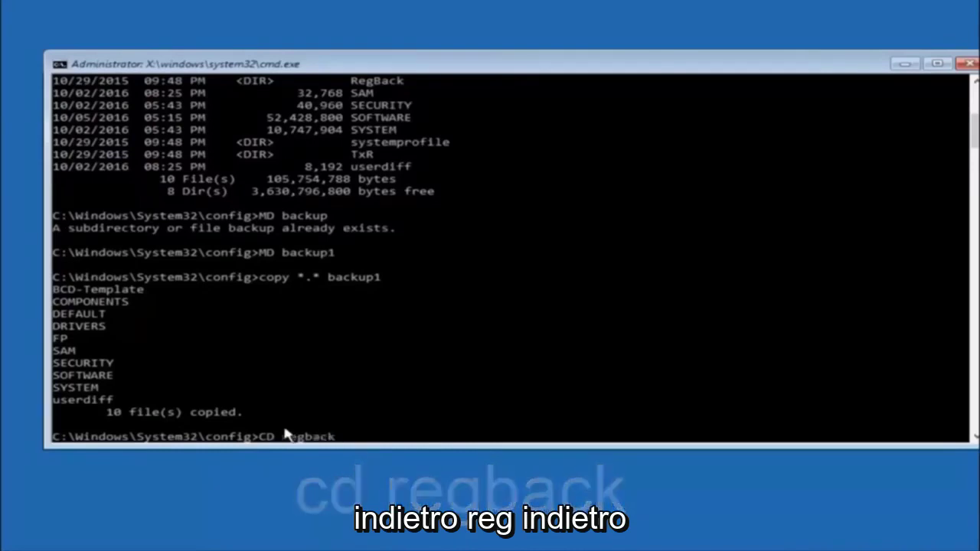
text(back)
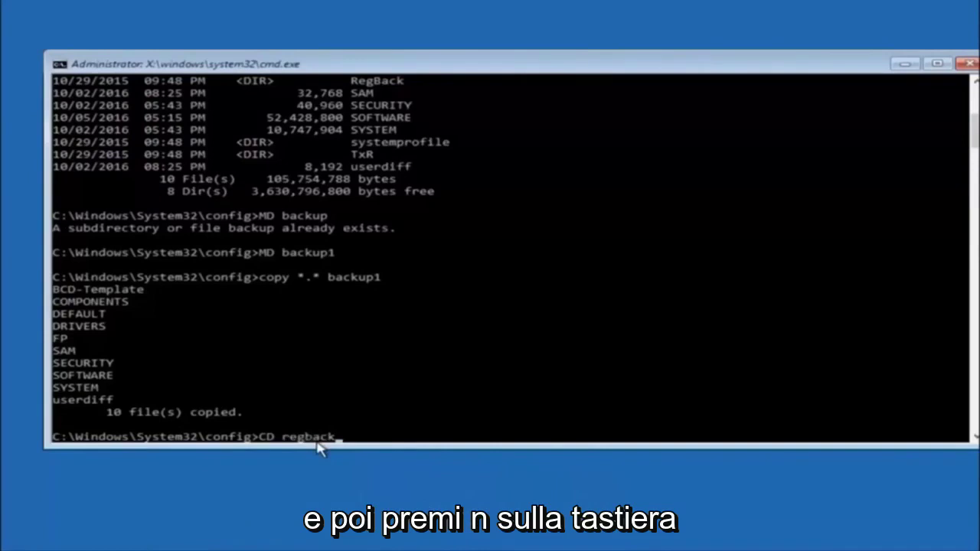
key(Return)
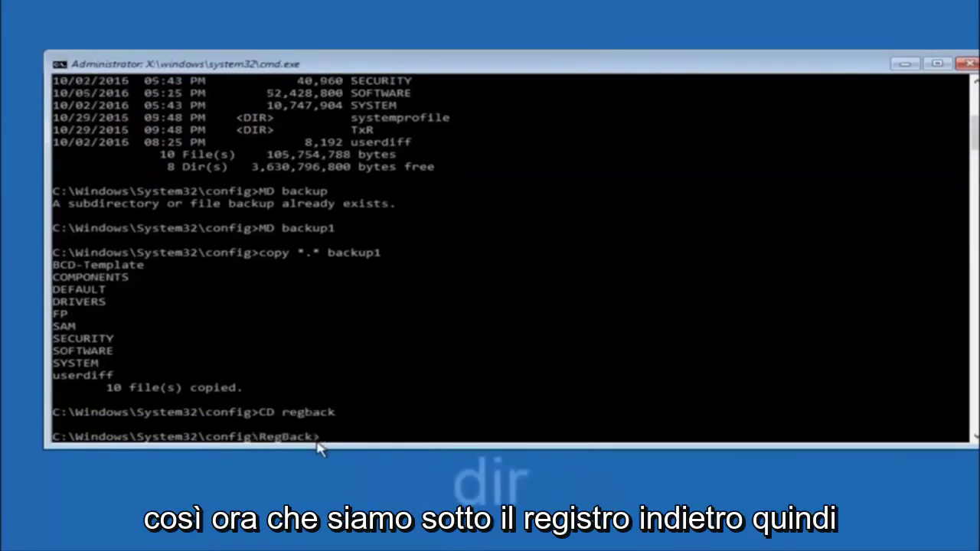
text(dir)
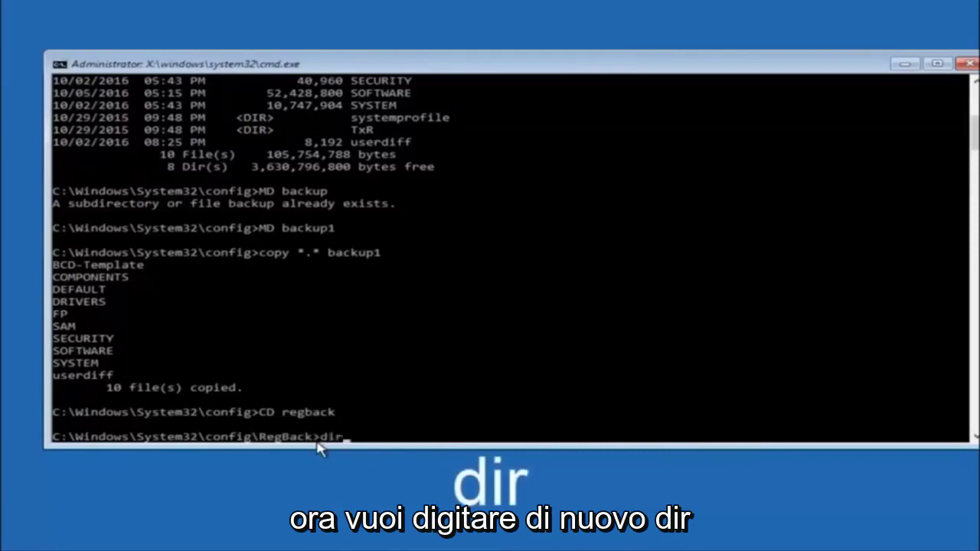
key(Return)
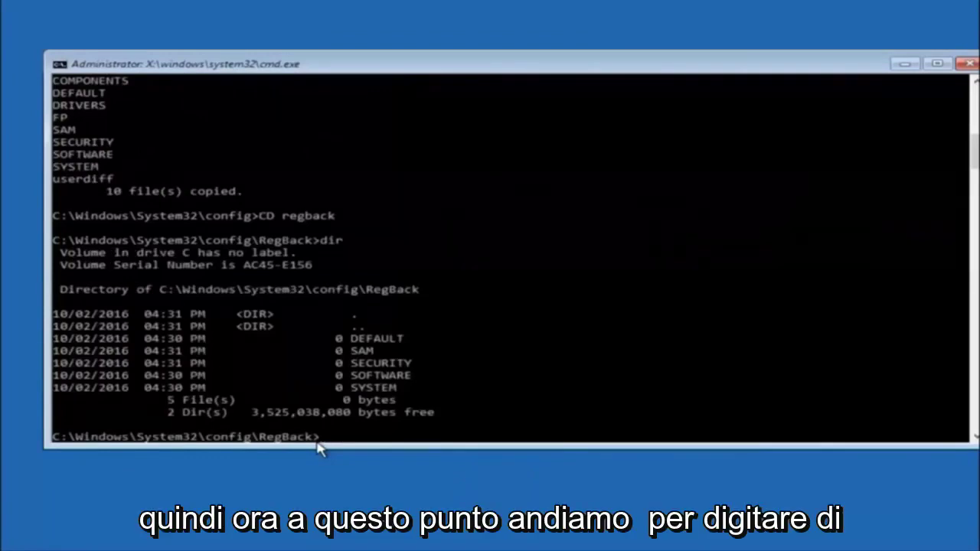
Copy all RegBack files to the parent config directory with copy *.* .., answer A to overwrite all, and close the command line
text(copy)
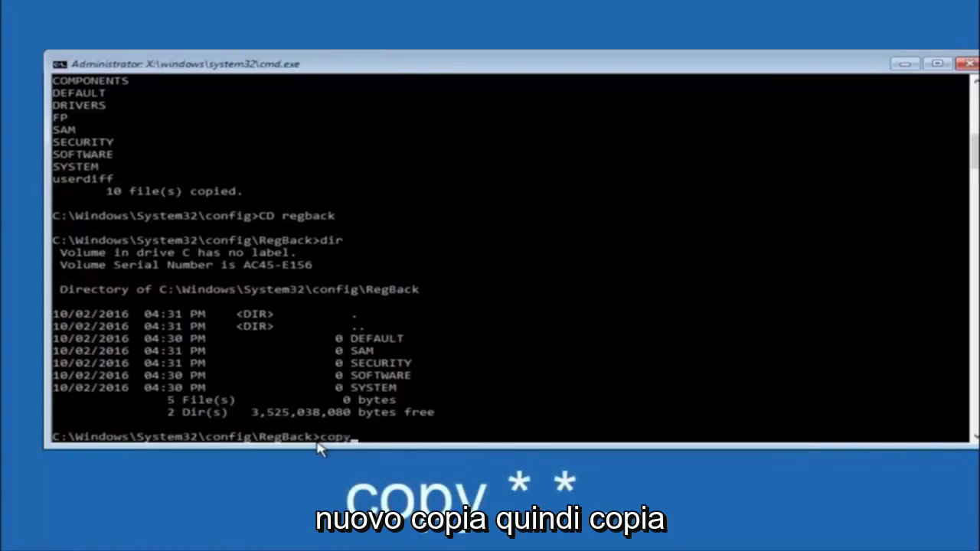
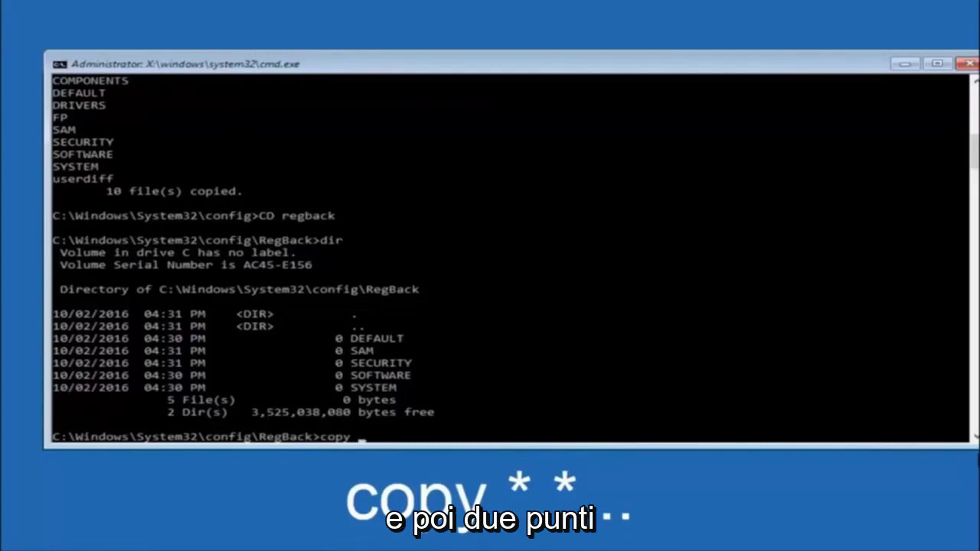
click(363, 438)
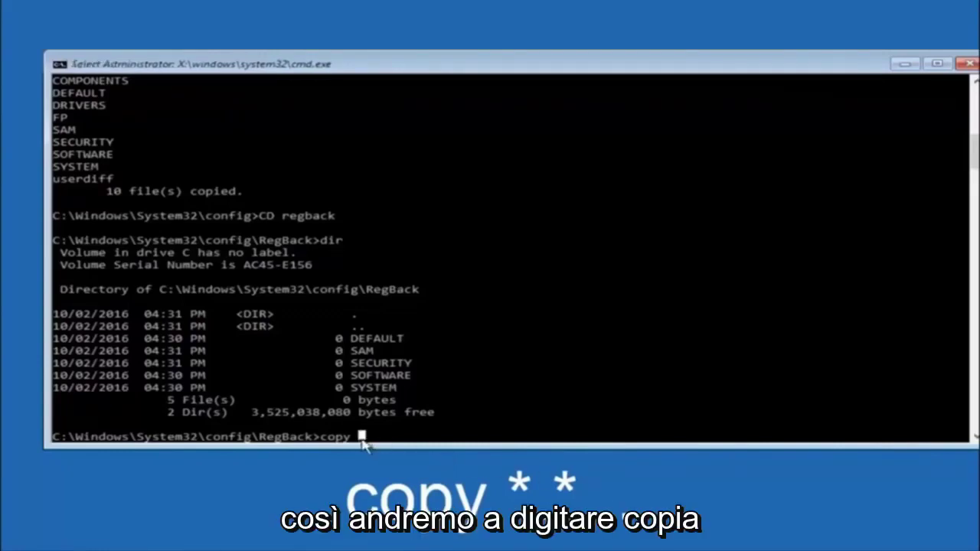
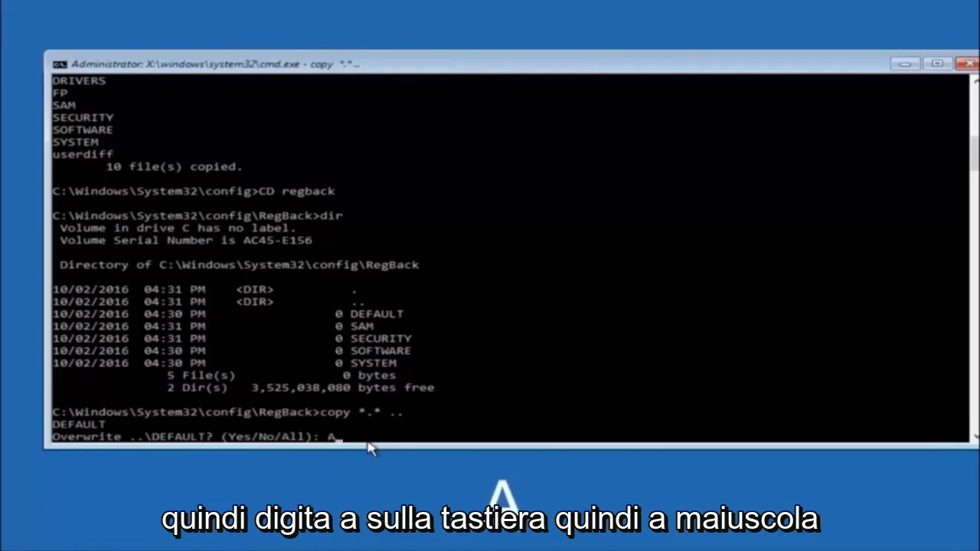
key(Return)
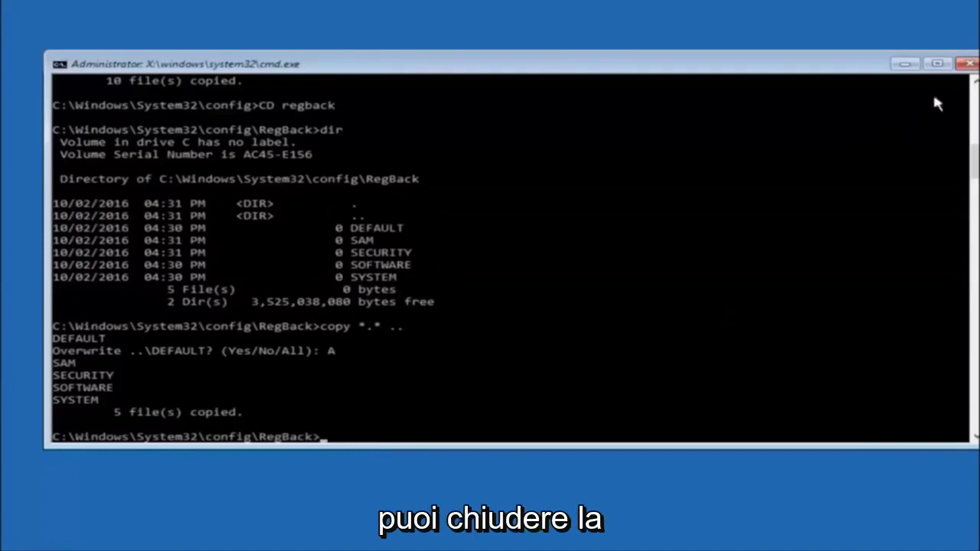
click(969, 64)
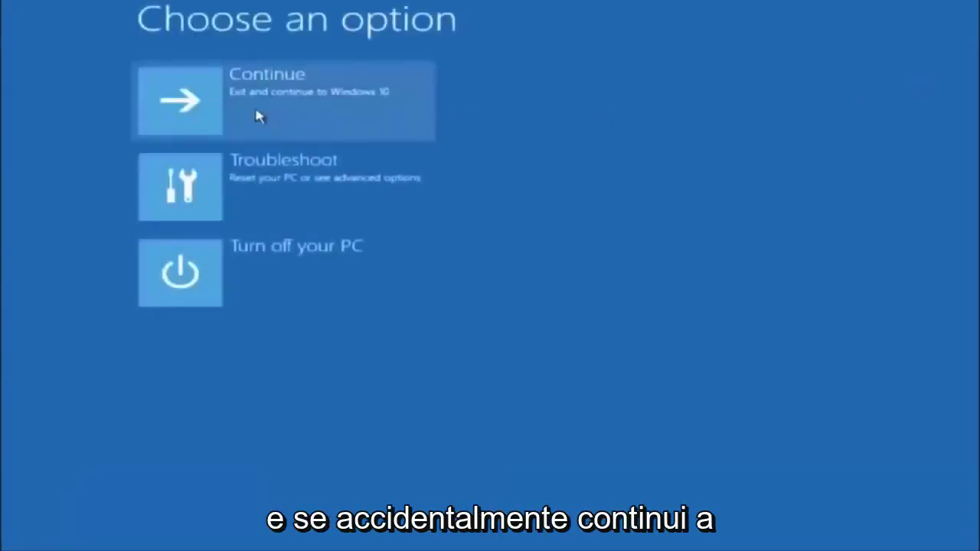